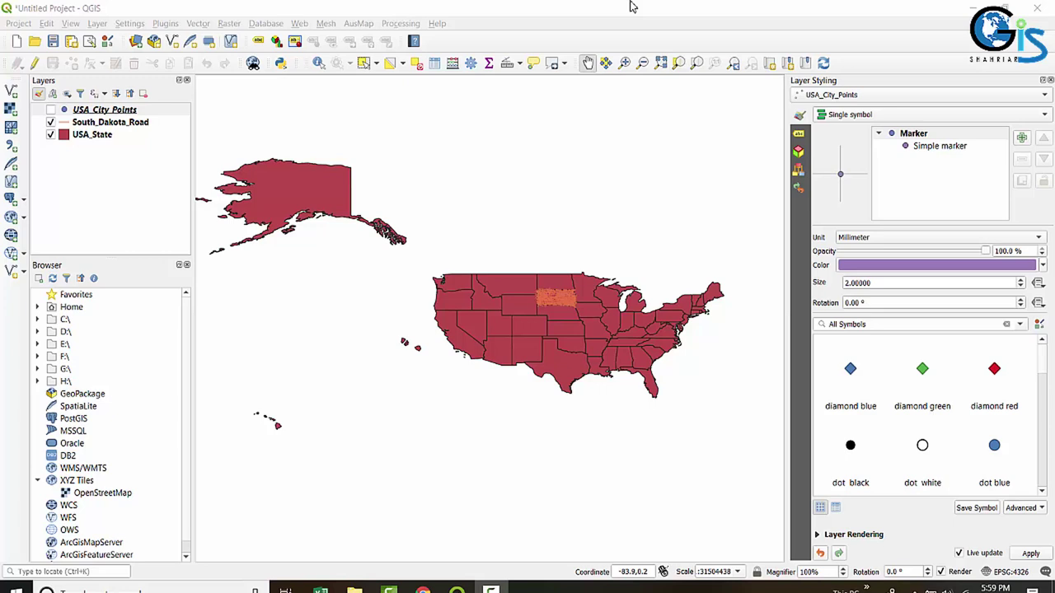
# Bring the QGIS project with the USA_State and South_Dakota_Road map to the front.
pyautogui.click(632, 6)
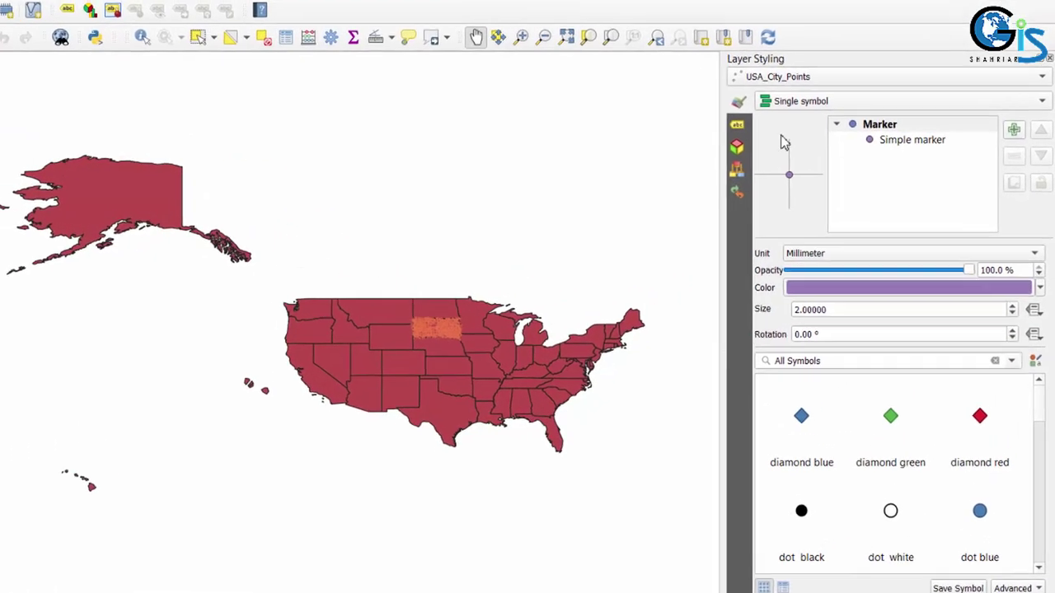
# Keep USA_State on Single symbol fill styling, then switch to Google Maps in the browser.
pyautogui.click(890, 96)
pyautogui.click(789, 78)
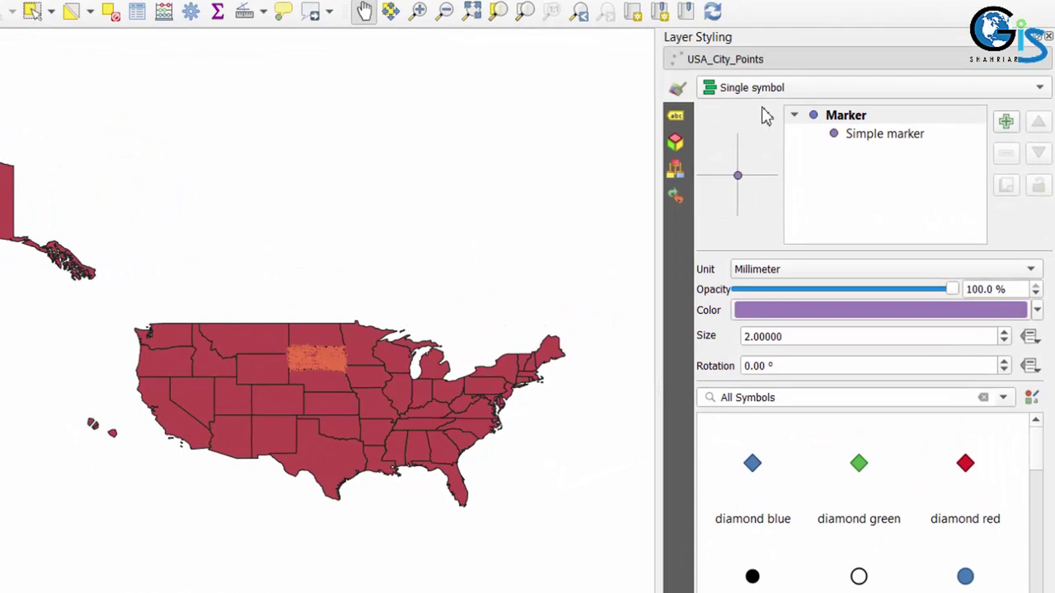
pyautogui.click(783, 90)
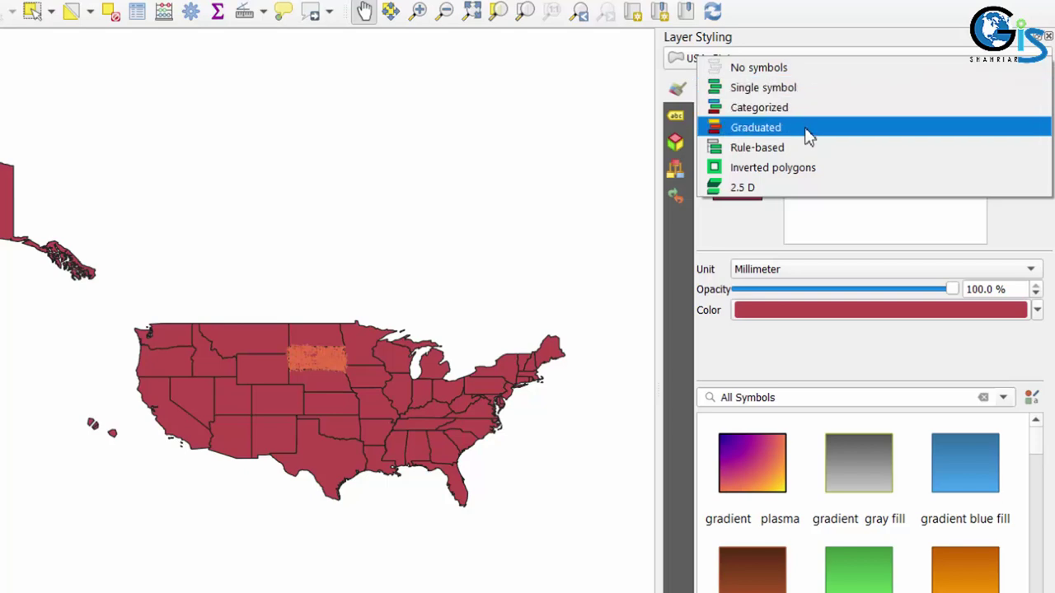
pyautogui.click(752, 247)
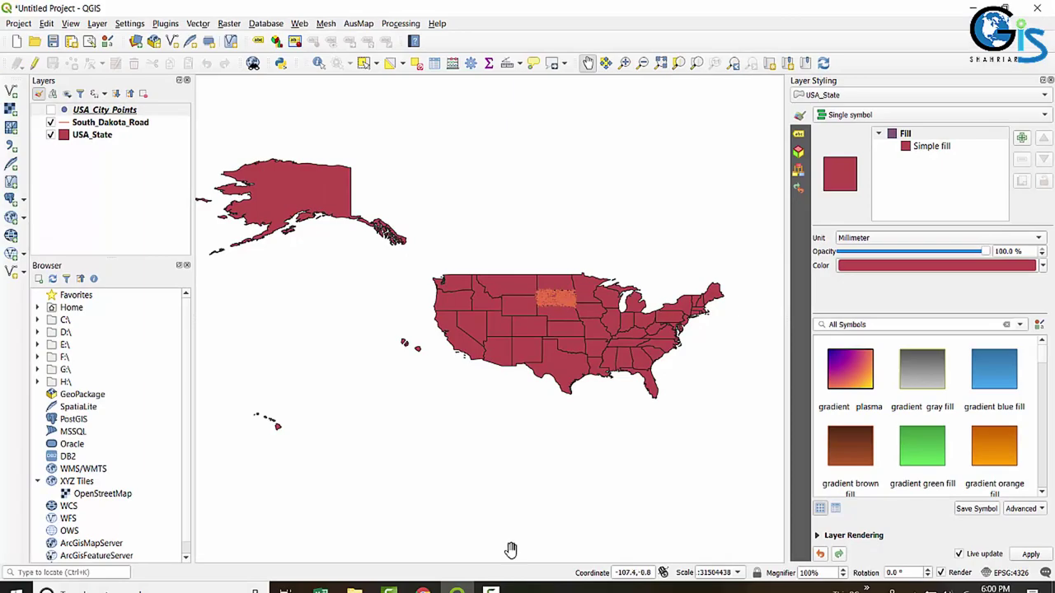
pyautogui.click(424, 527)
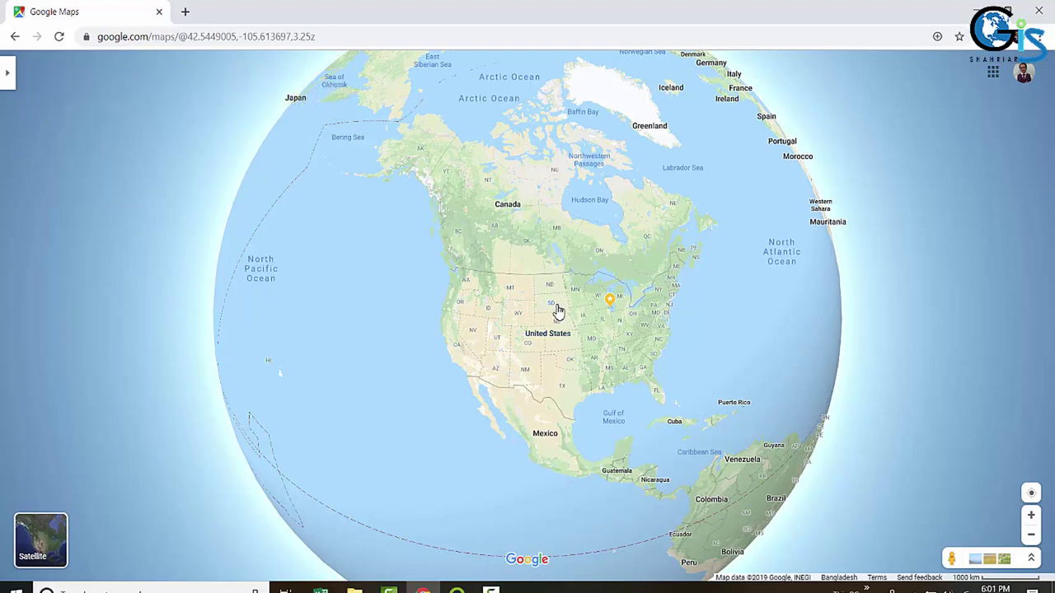
# Zoom Google Maps in on South Dakota, centring the state on screen.
pyautogui.scroll(1, 555, 311)
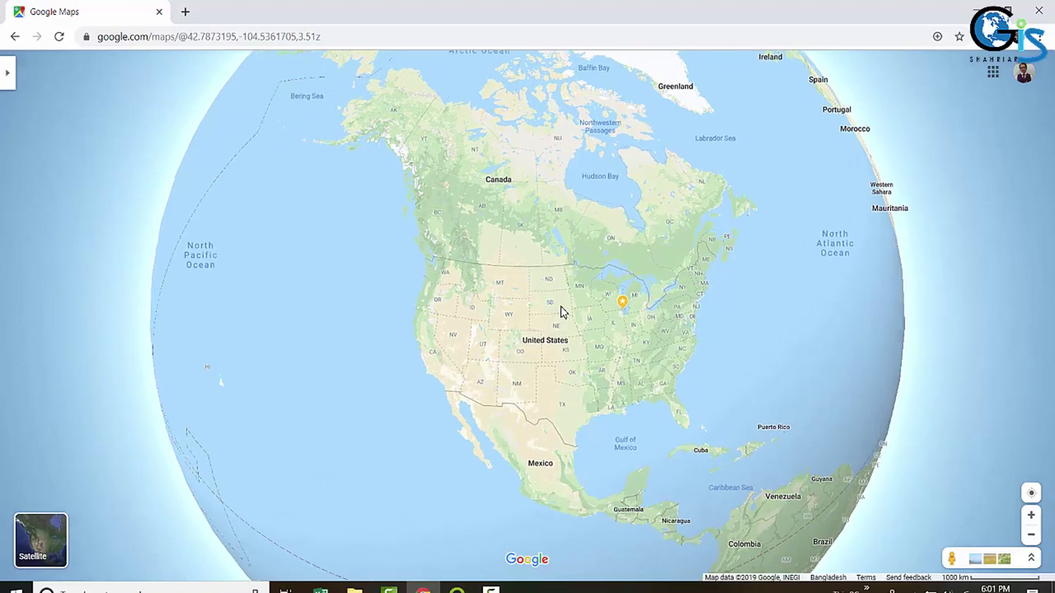
pyautogui.scroll(1, 561, 311)
pyautogui.scroll(3, 558, 303)
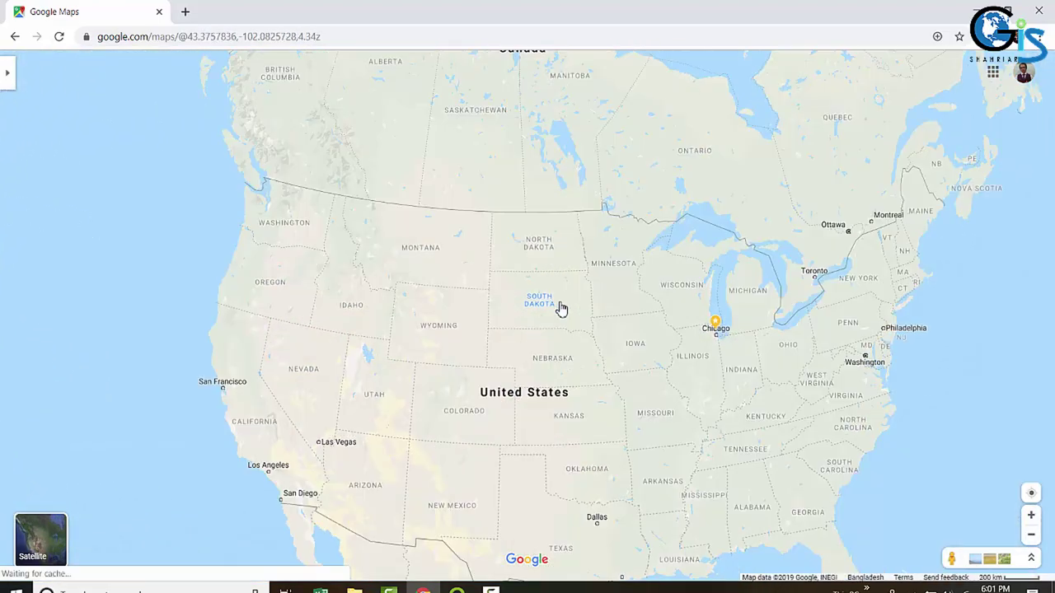
pyautogui.scroll(1, 560, 307)
pyautogui.scroll(10, 559, 306)
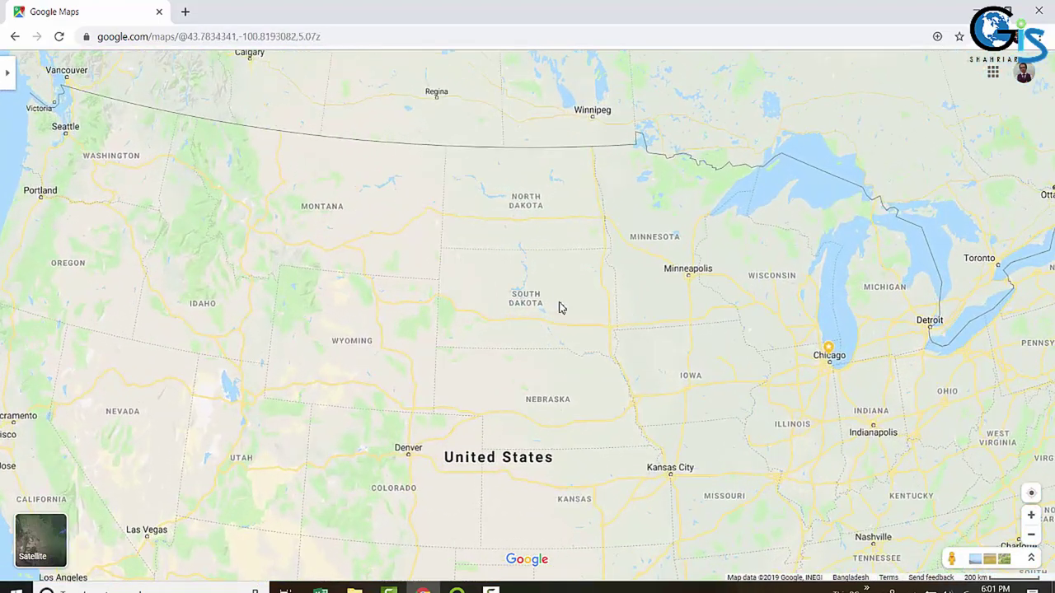
pyautogui.moveTo(559, 307); pyautogui.dragTo(611, 311)
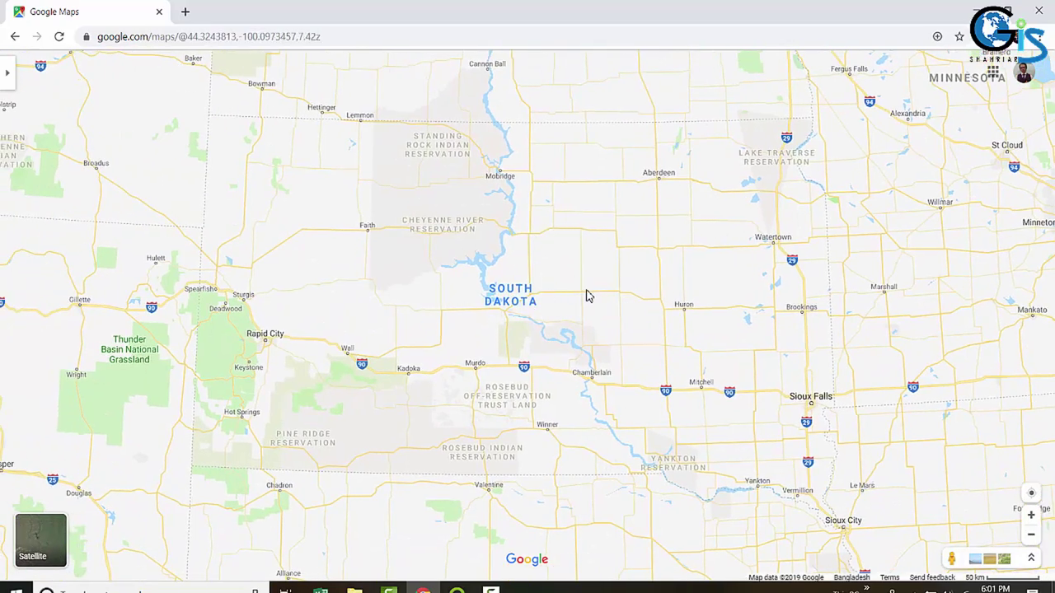
pyautogui.scroll(3, 587, 293)
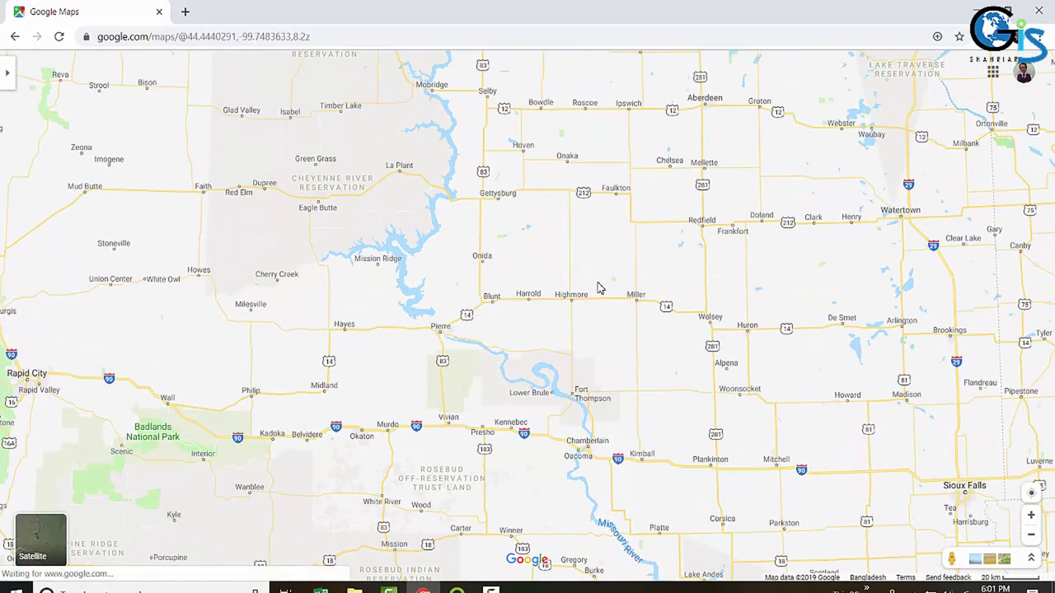
# Zoom in and out to see roads appear only up close, then return to QGIS.
pyautogui.scroll(-1, 518, 297)
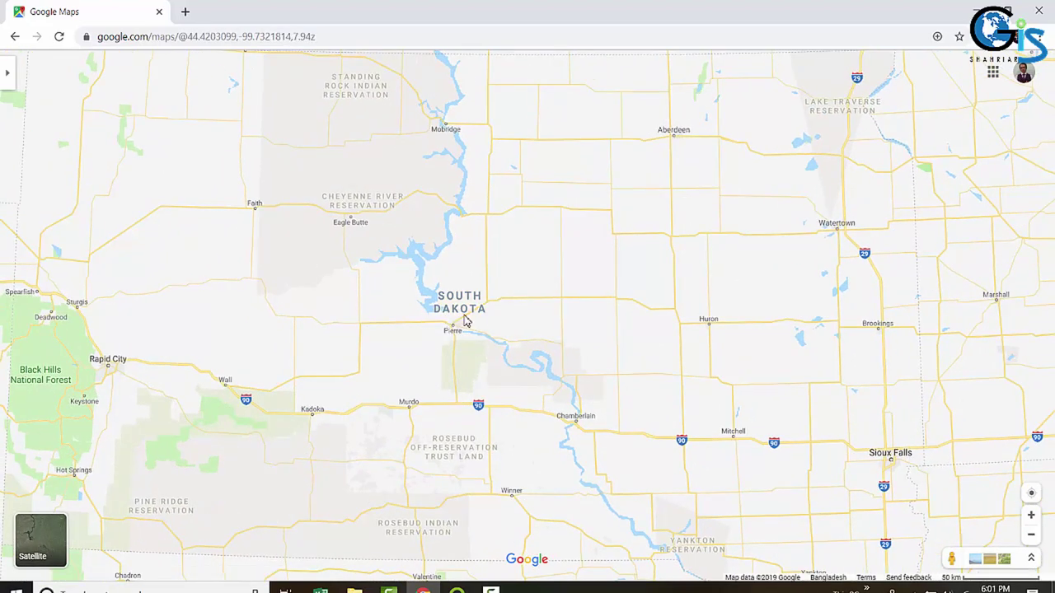
pyautogui.scroll(1, 486, 316)
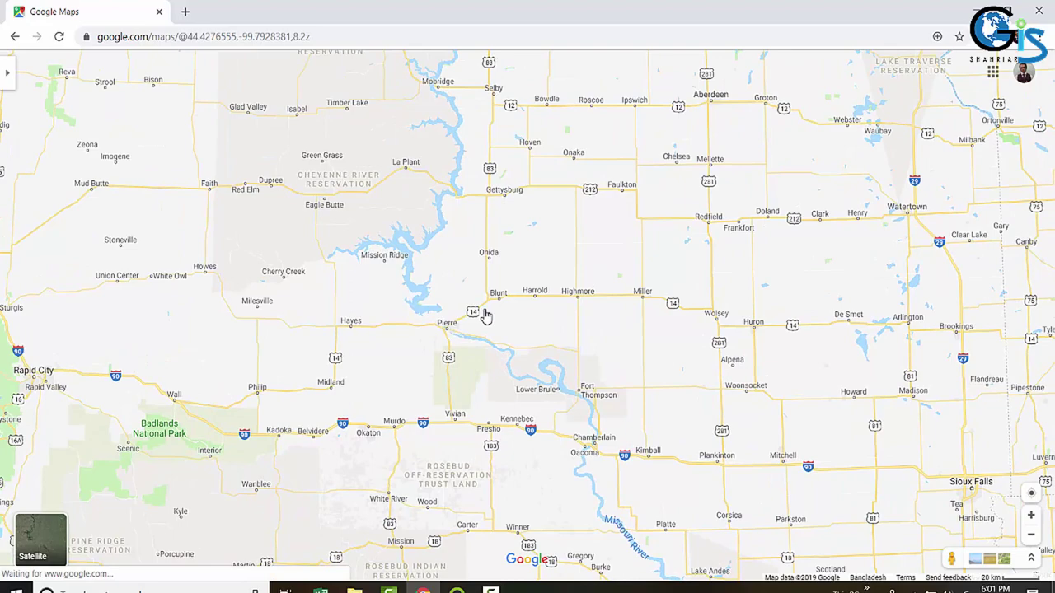
pyautogui.scroll(1, 485, 316)
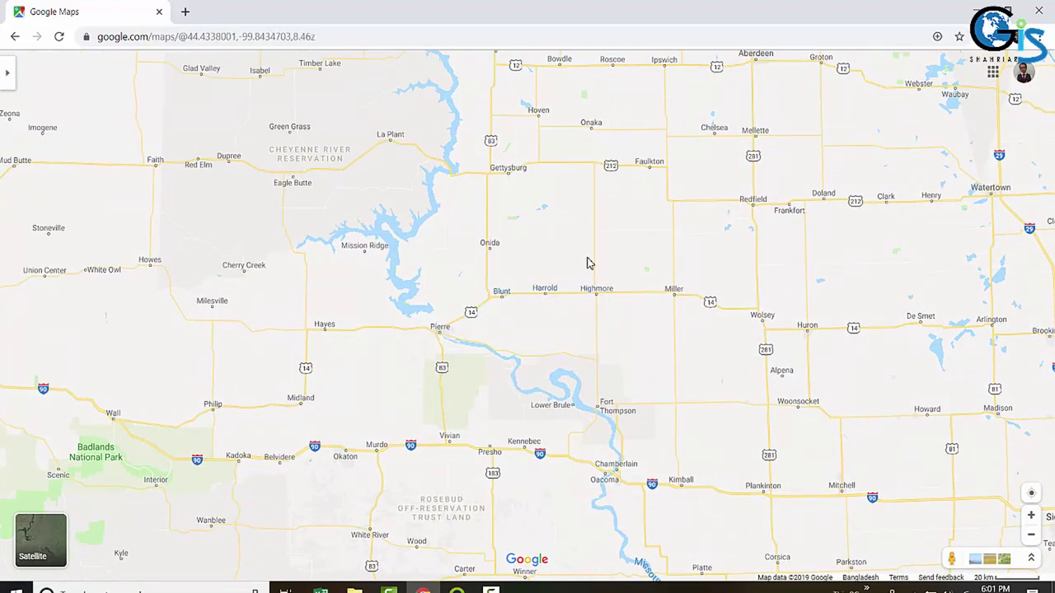
pyautogui.scroll(-15, 602, 343)
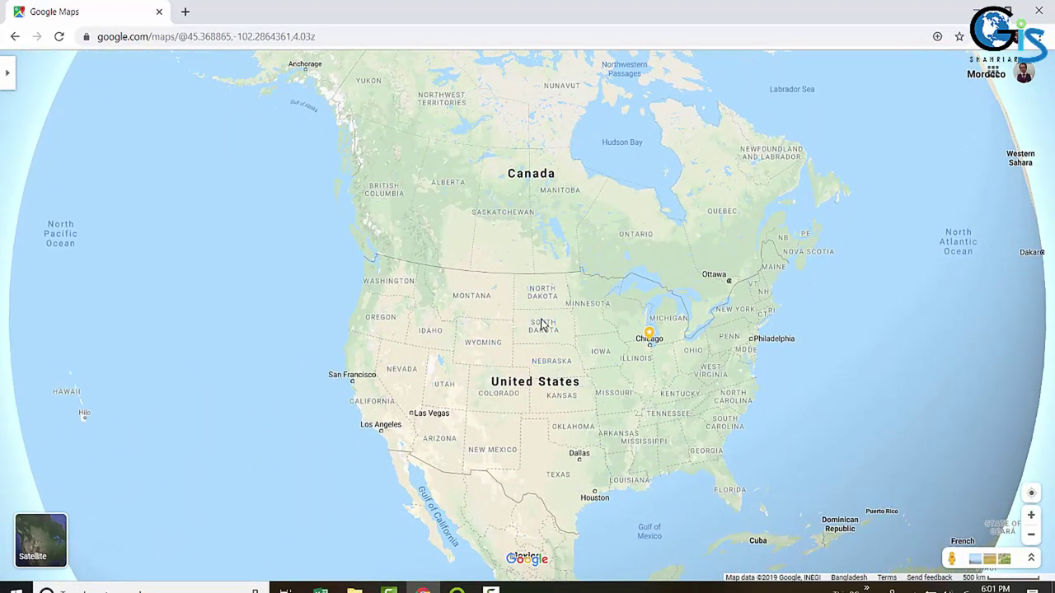
pyautogui.scroll(5, 545, 327)
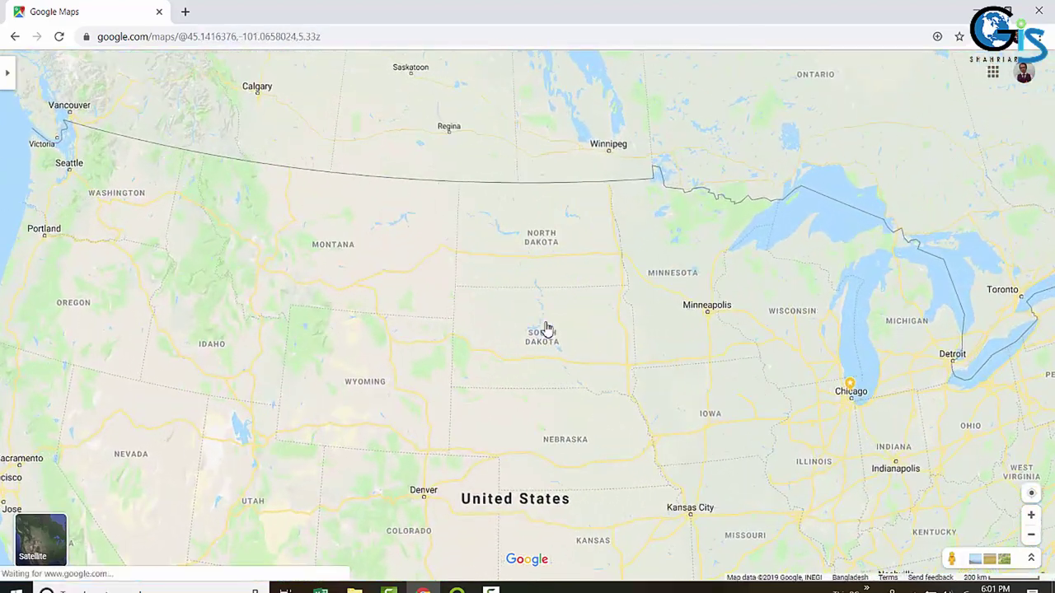
pyautogui.scroll(2, 546, 328)
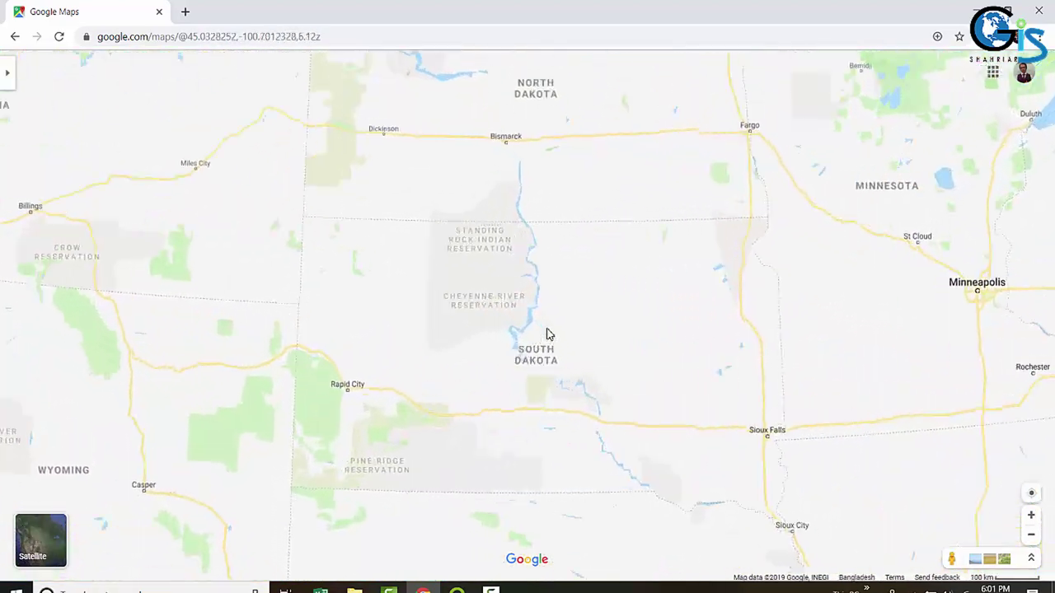
pyautogui.scroll(5, 548, 333)
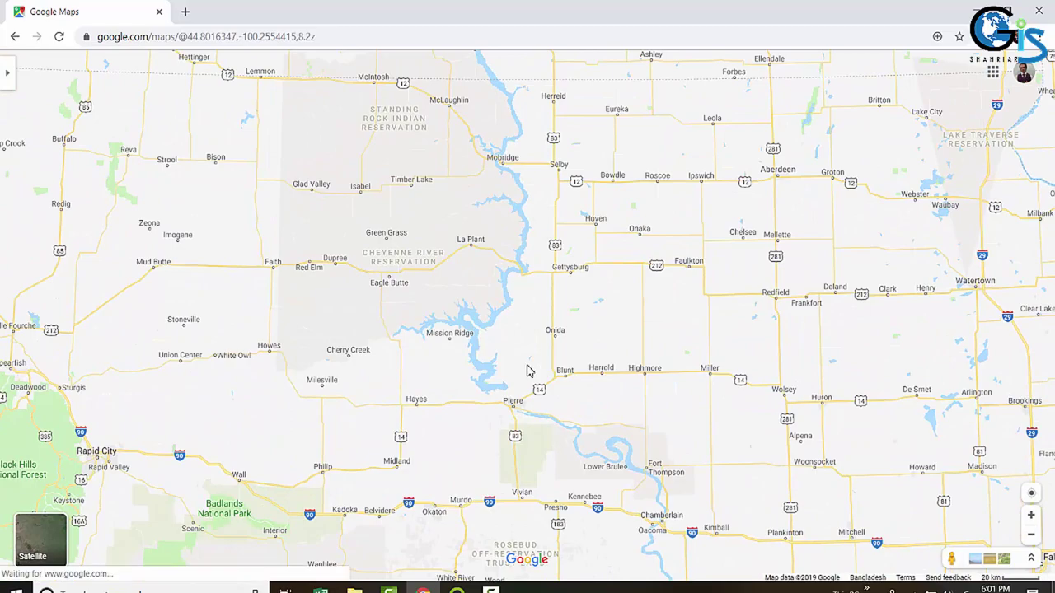
pyautogui.scroll(2, 551, 351)
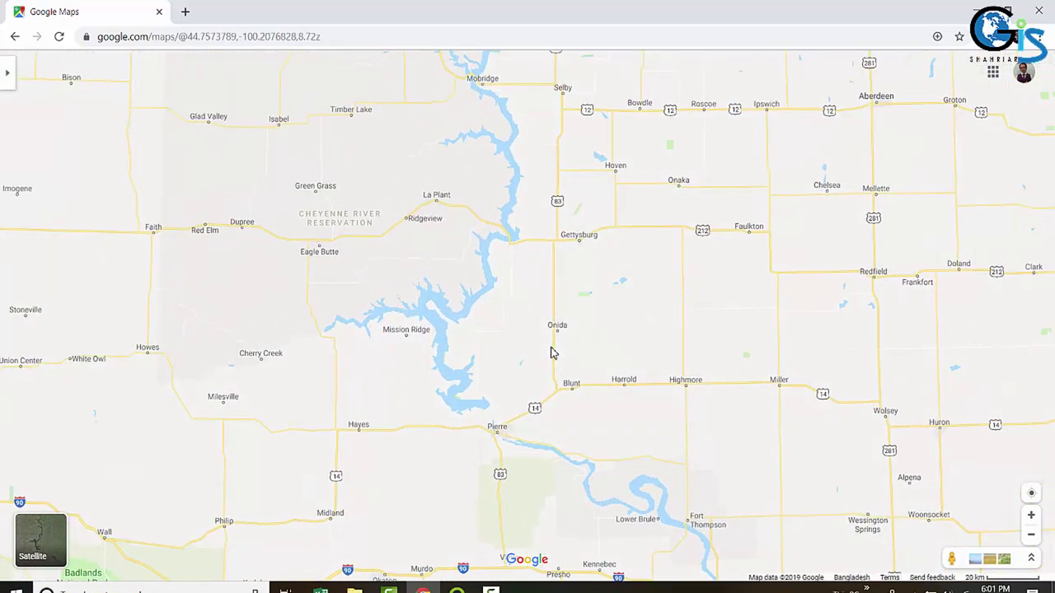
pyautogui.scroll(2, 552, 351)
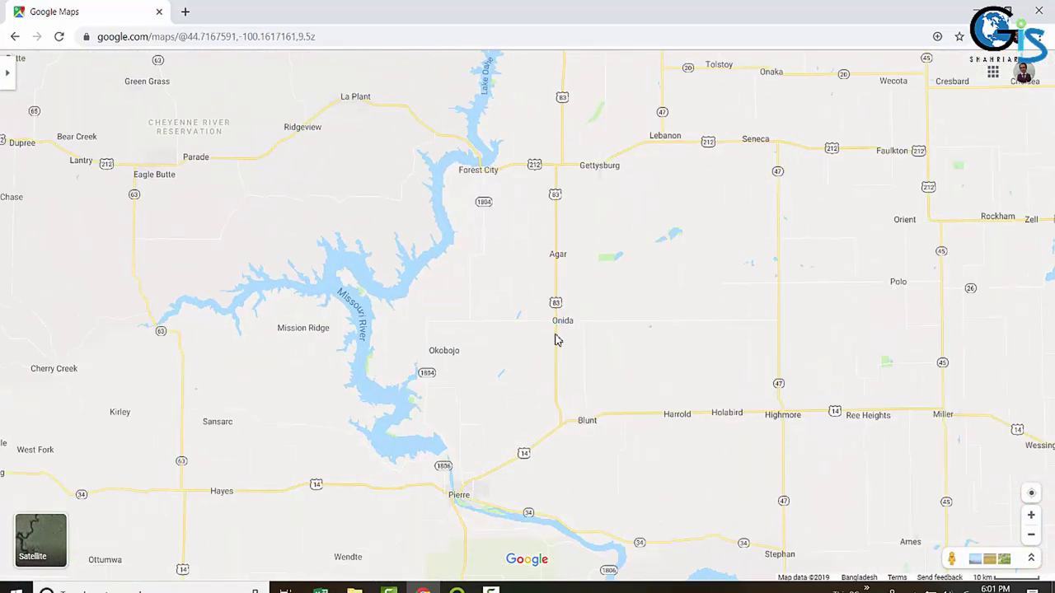
pyautogui.scroll(-3, 555, 331)
pyautogui.scroll(-10, 555, 343)
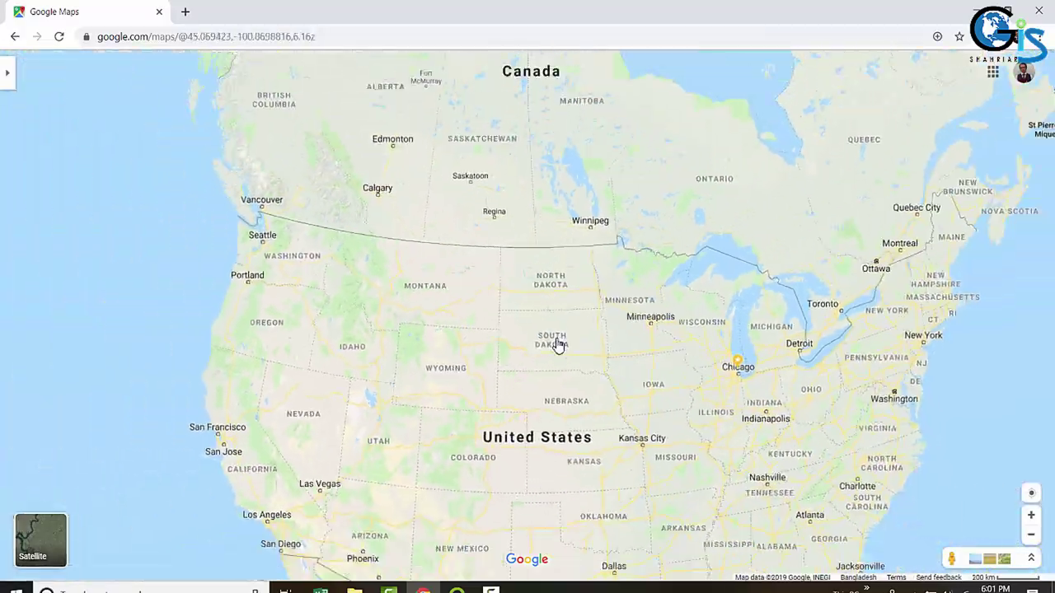
pyautogui.hotkey('alt', 'Tab')
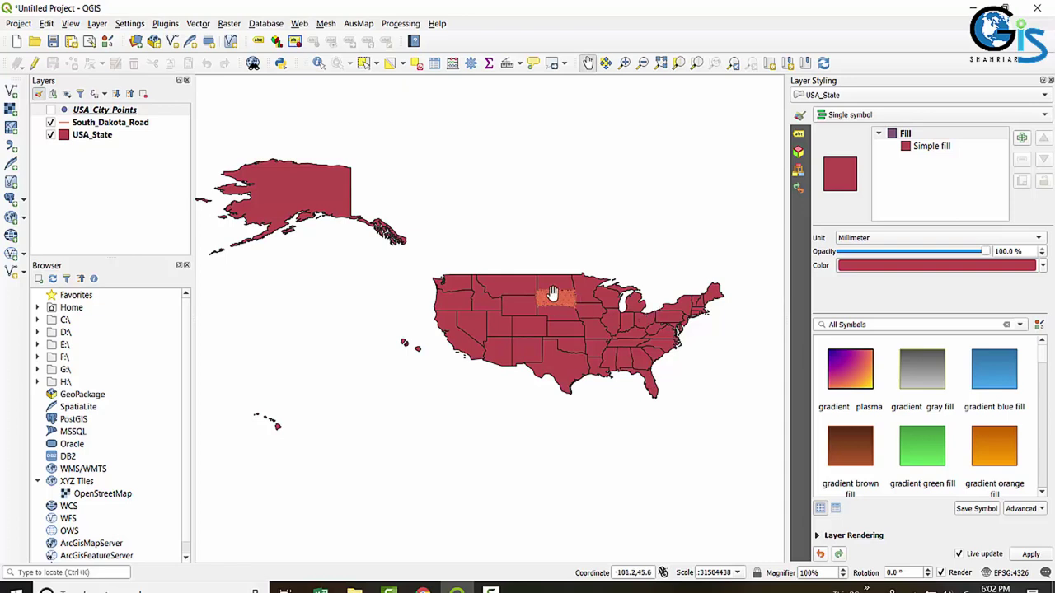
# Select South_Dakota_Road to view its orange 0.26 mm simple line style across South Dakota.
pyautogui.click(110, 122)
pyautogui.scroll(2, 569, 303)
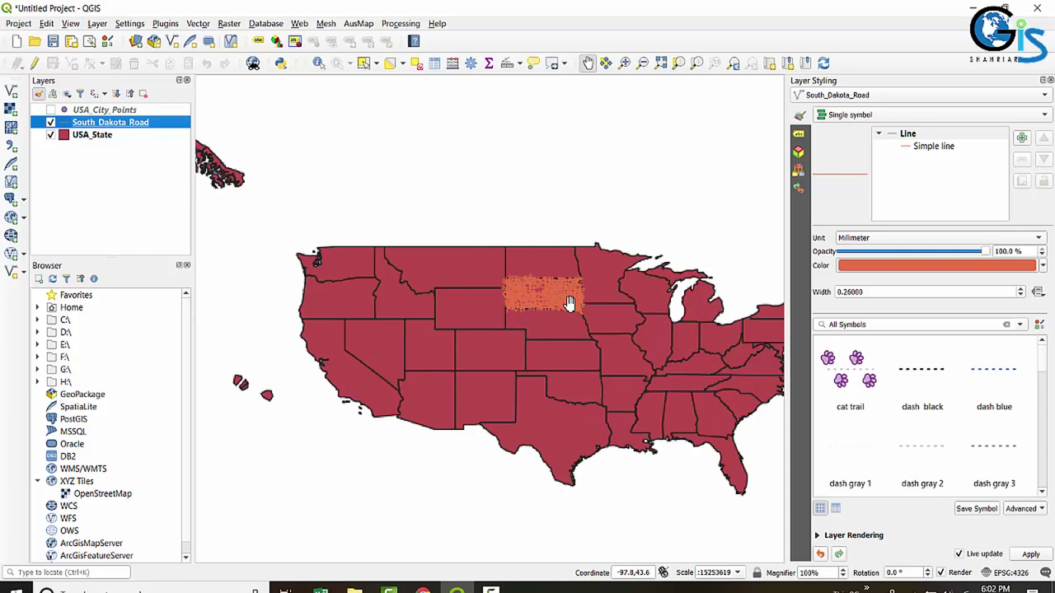
pyautogui.scroll(2, 569, 304)
pyautogui.scroll(2, 555, 265)
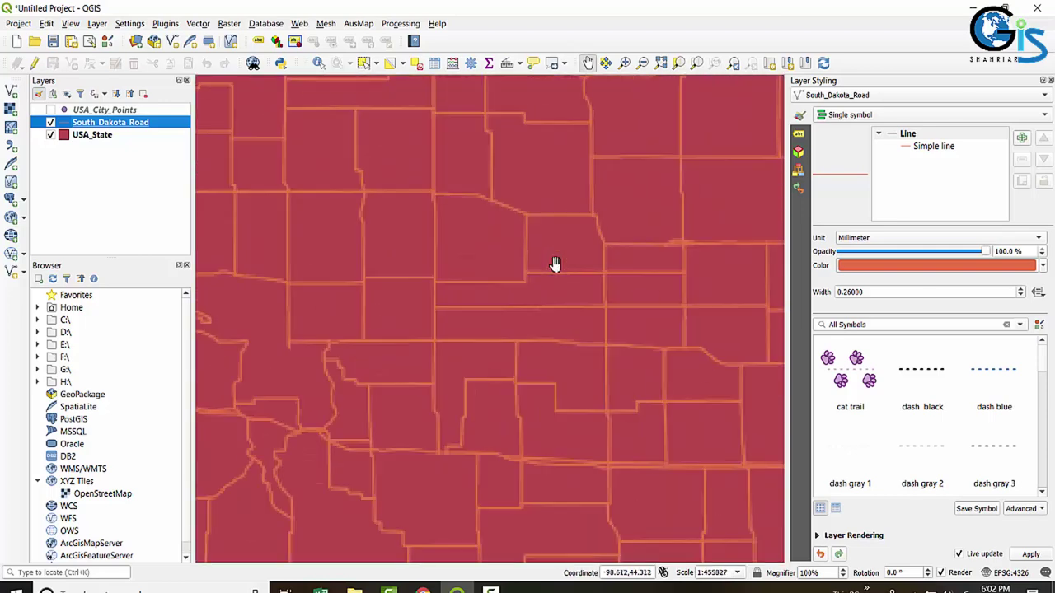
pyautogui.scroll(-5, 567, 290)
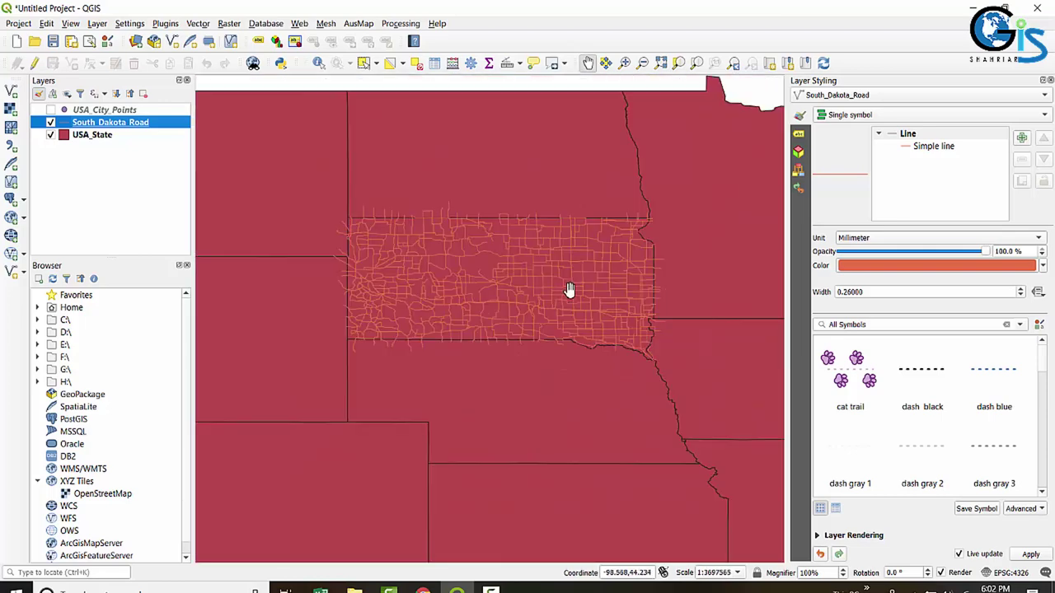
pyautogui.scroll(-1, 581, 340)
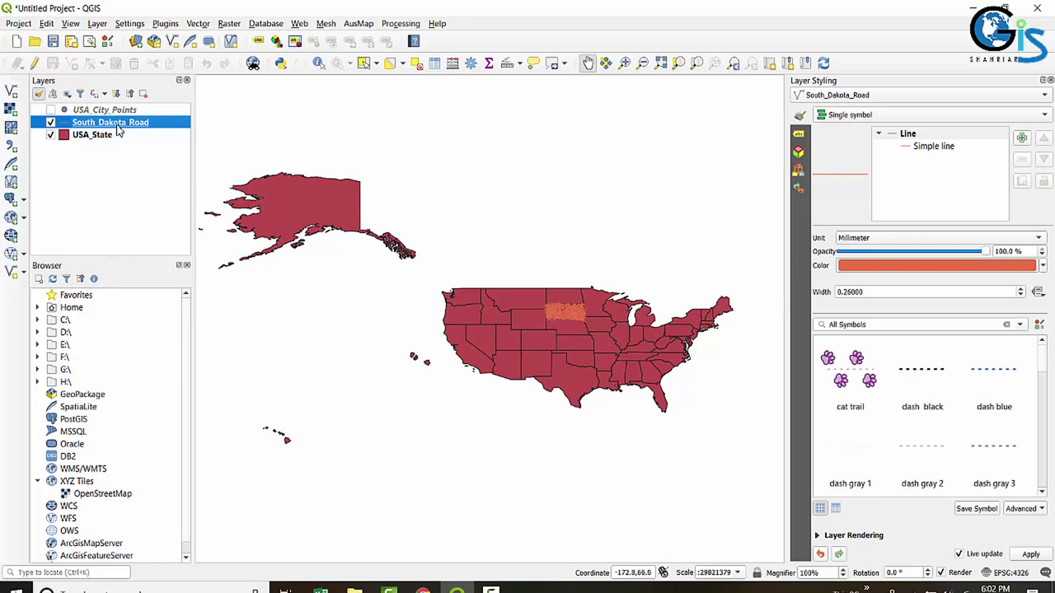
# Move South_Dakota_Road below USA_State and toggle USA_State off and on to check the roads.
pyautogui.moveTo(125, 127); pyautogui.dragTo(125, 150)
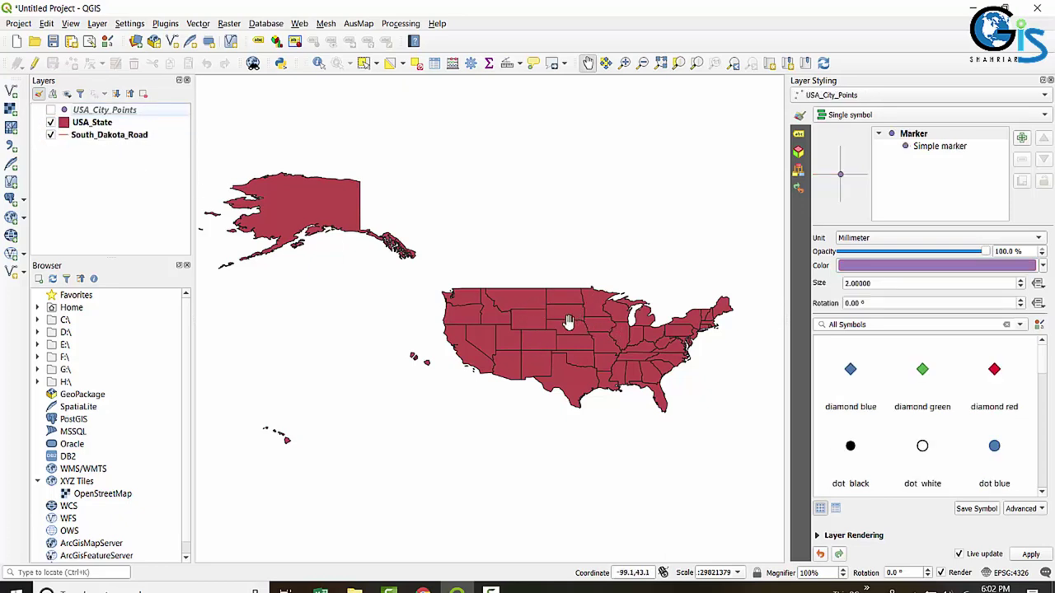
pyautogui.scroll(3, 568, 323)
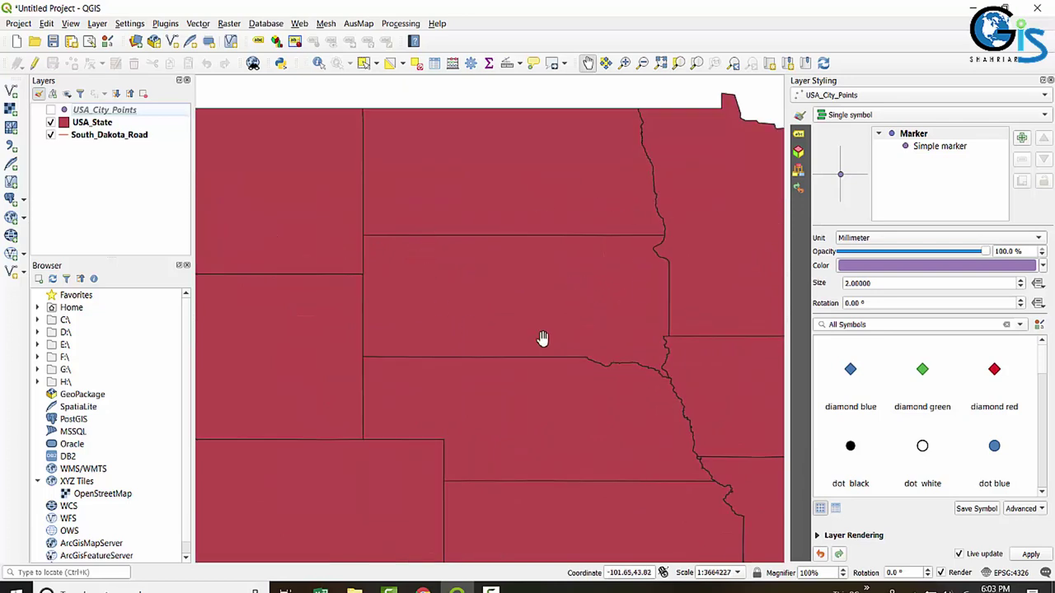
pyautogui.scroll(1, 605, 283)
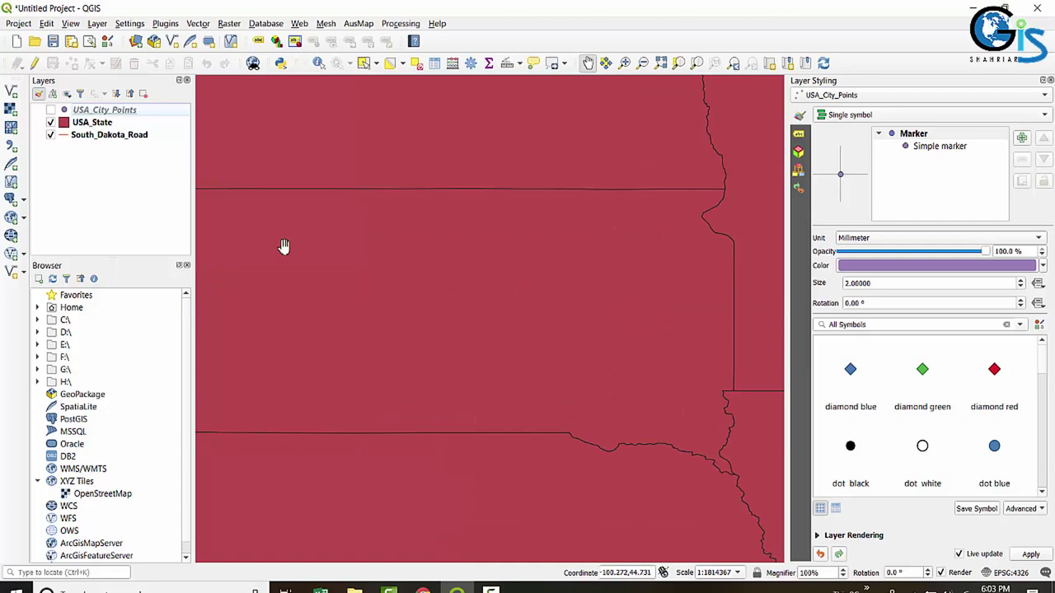
pyautogui.click(51, 122)
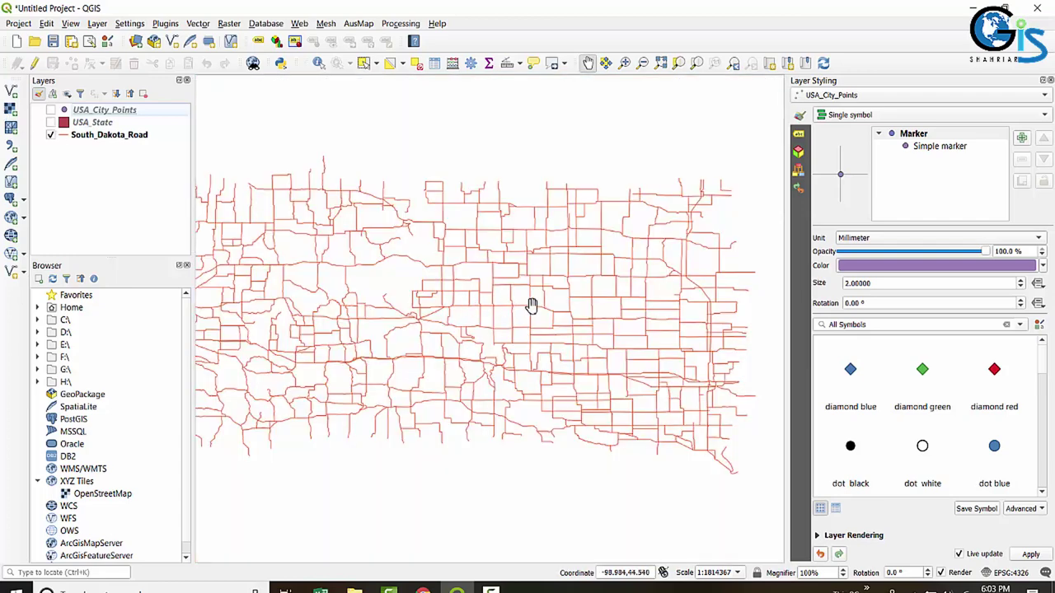
pyautogui.click(51, 122)
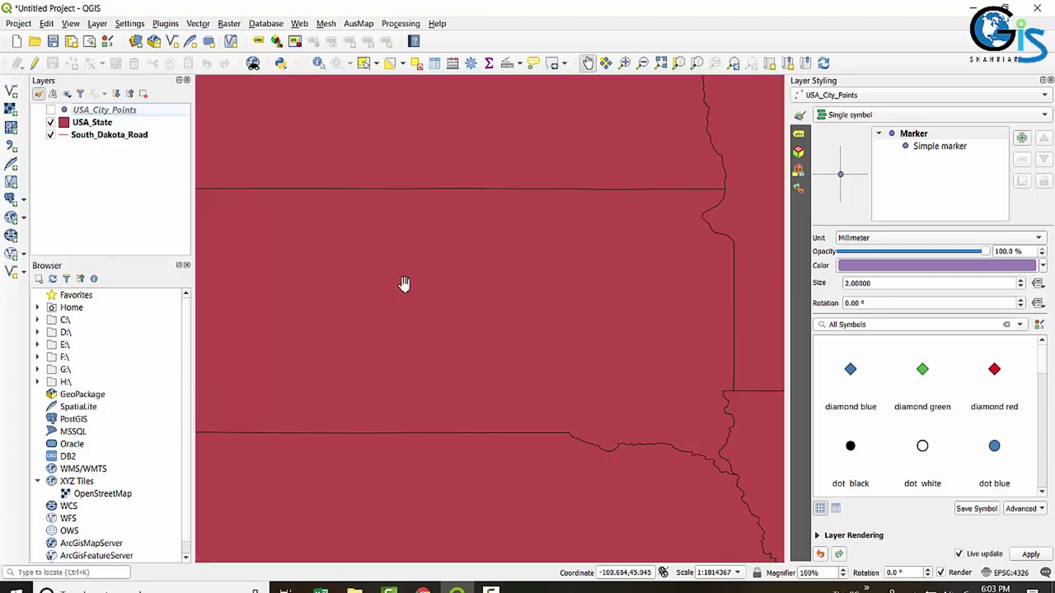
# Recentre the USA view and show USA_State's dark-red simple fill in Layer Styling.
pyautogui.scroll(-3, 405, 285)
pyautogui.scroll(-1, 434, 305)
pyautogui.moveTo(405, 335); pyautogui.dragTo(495, 335)
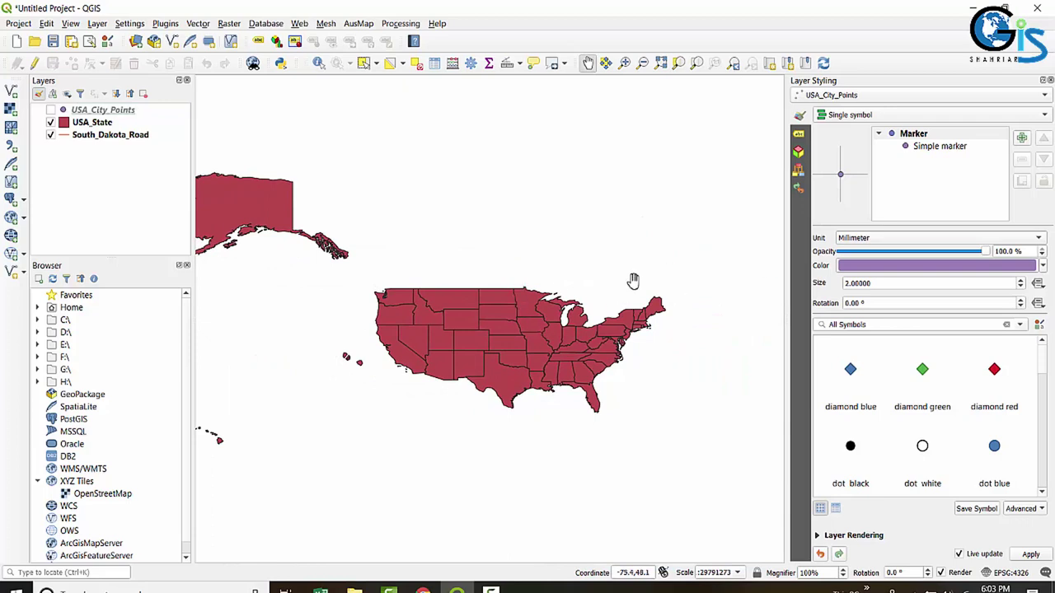
pyautogui.click(857, 95)
pyautogui.click(858, 106)
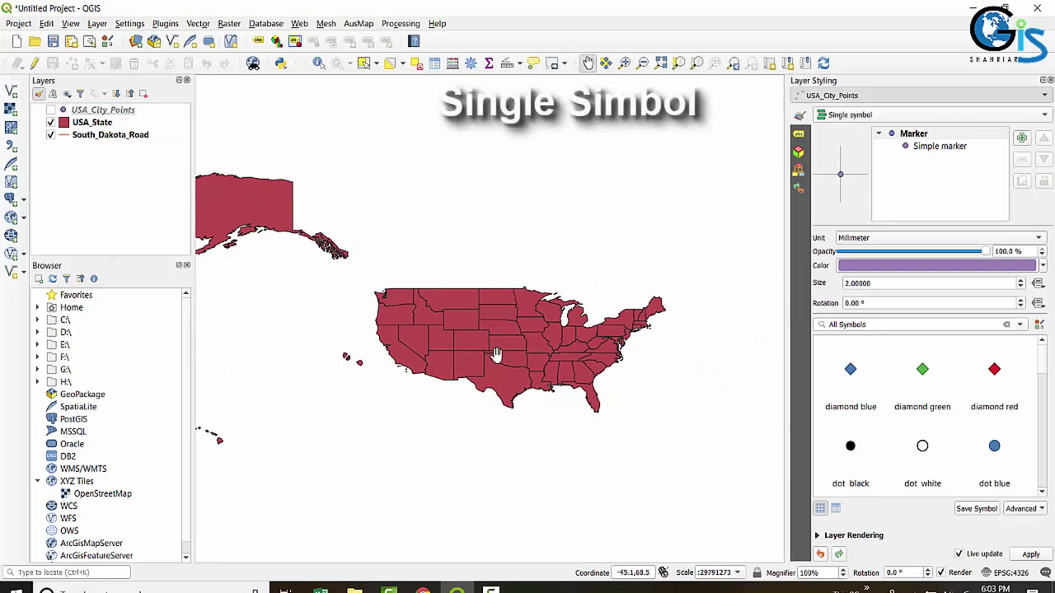
# Change USA_State's renderer to Rule-based and tick Scale range in the rule's Edit Rule panel.
pyautogui.click(873, 117)
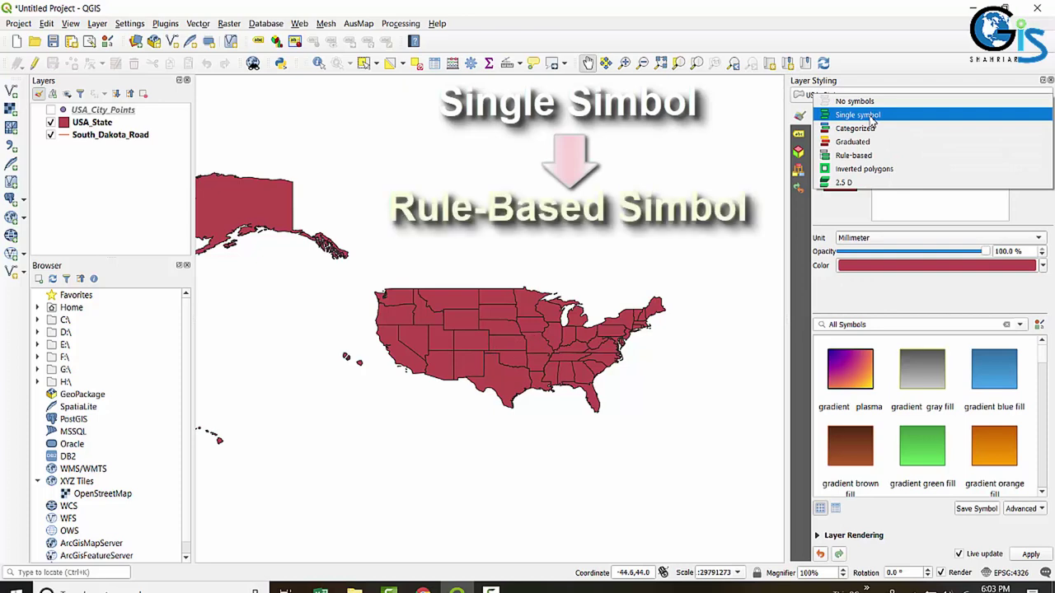
pyautogui.click(873, 156)
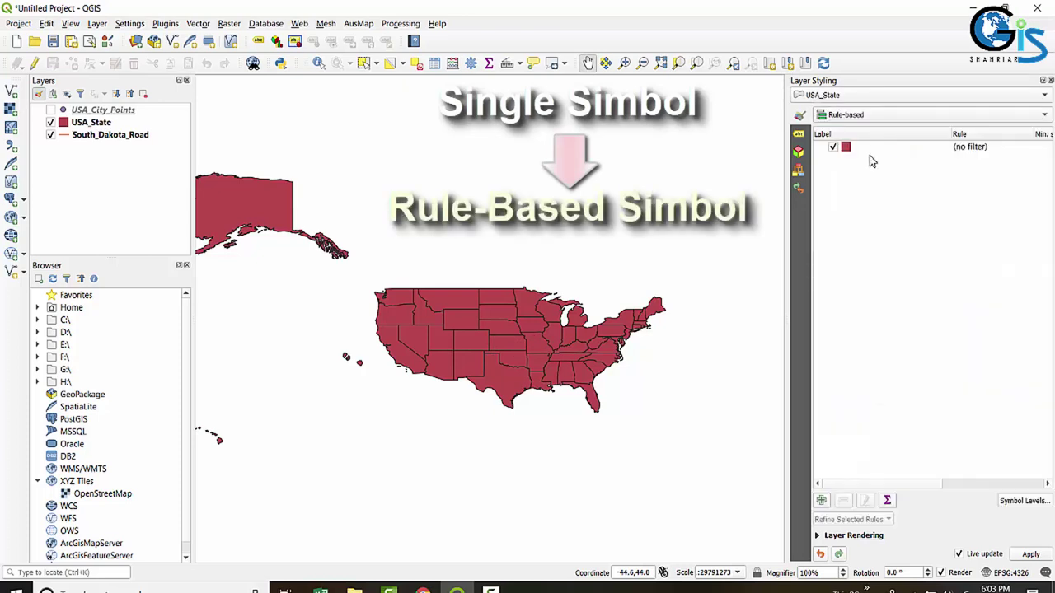
pyautogui.doubleClick(863, 151)
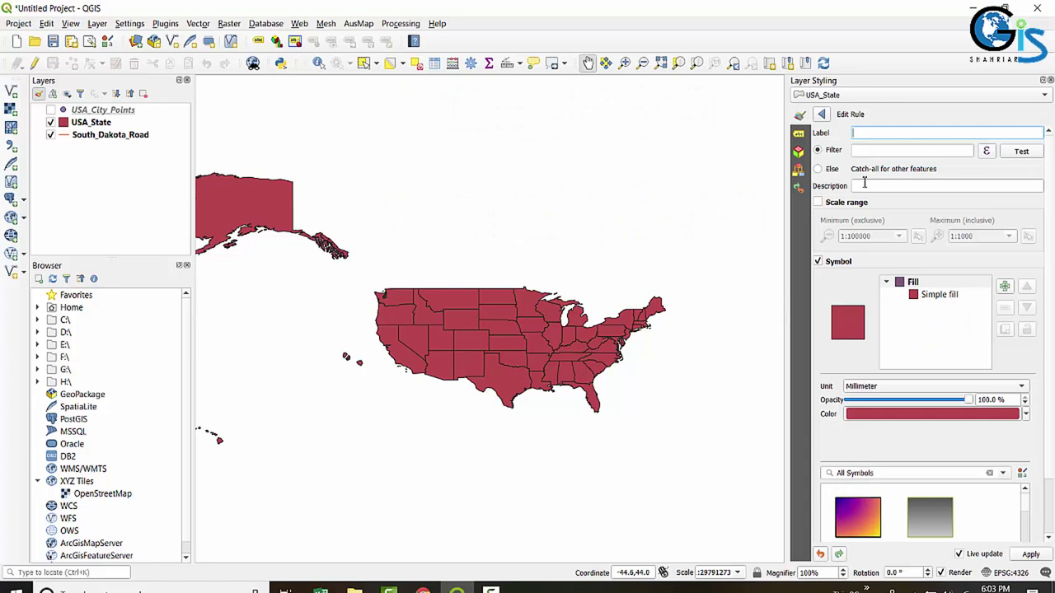
pyautogui.moveTo(755, 258); pyautogui.dragTo(761, 231)
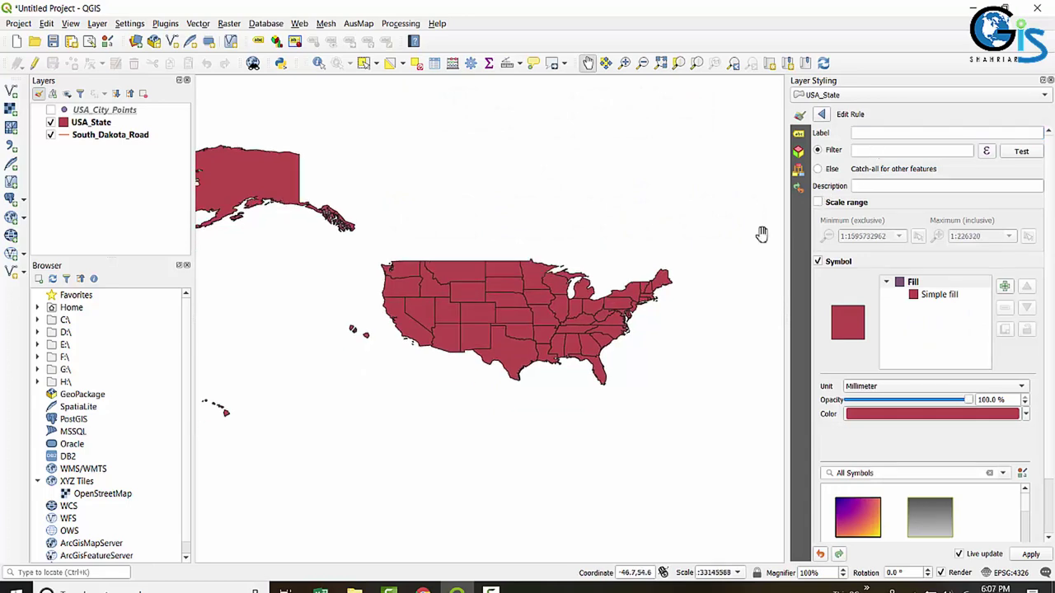
pyautogui.click(818, 203)
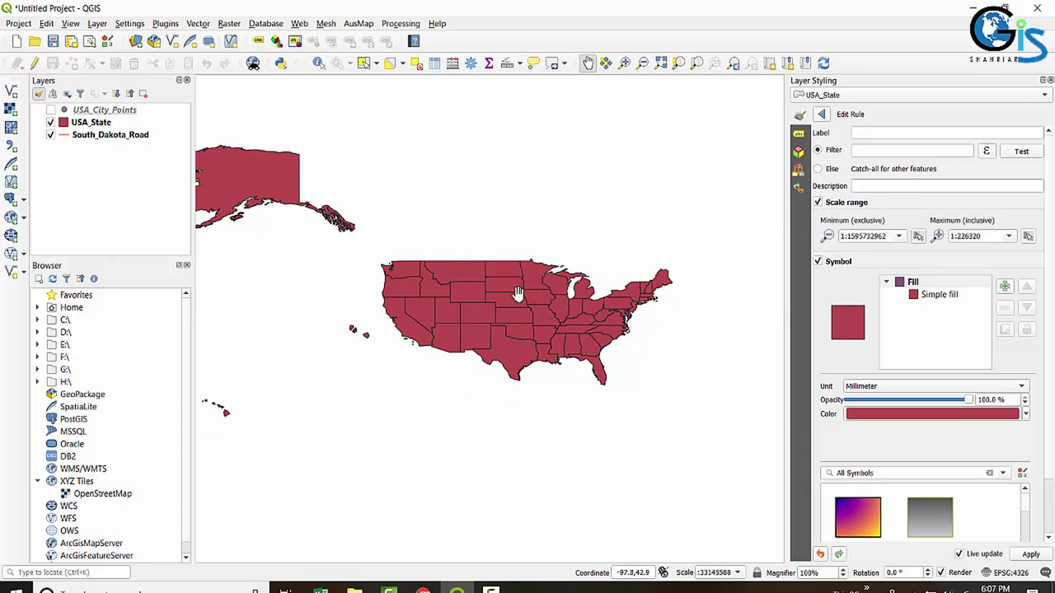
pyautogui.scroll(4, 513, 285)
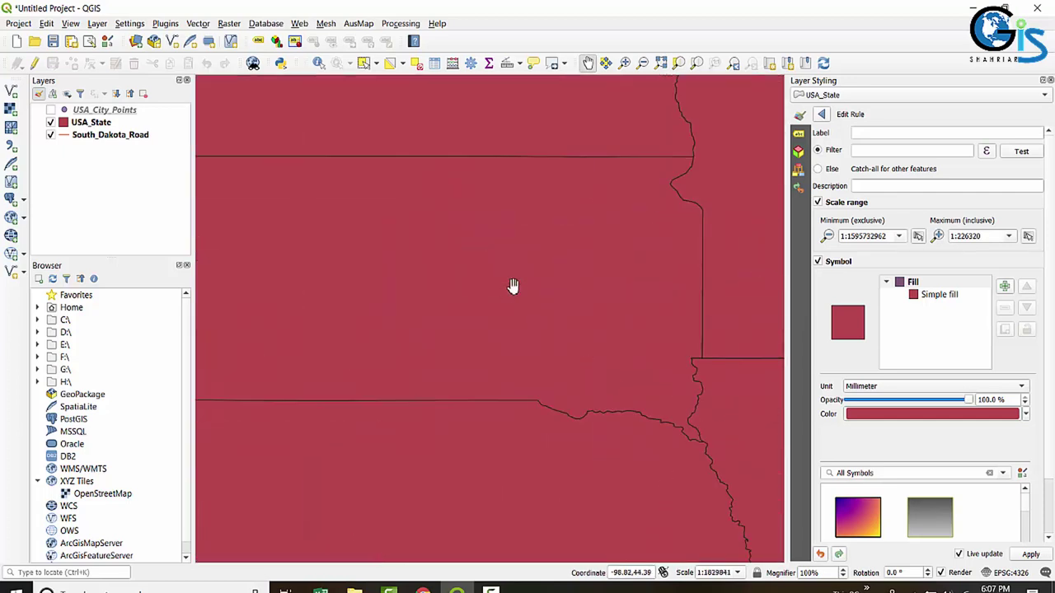
pyautogui.moveTo(453, 289); pyautogui.dragTo(554, 295)
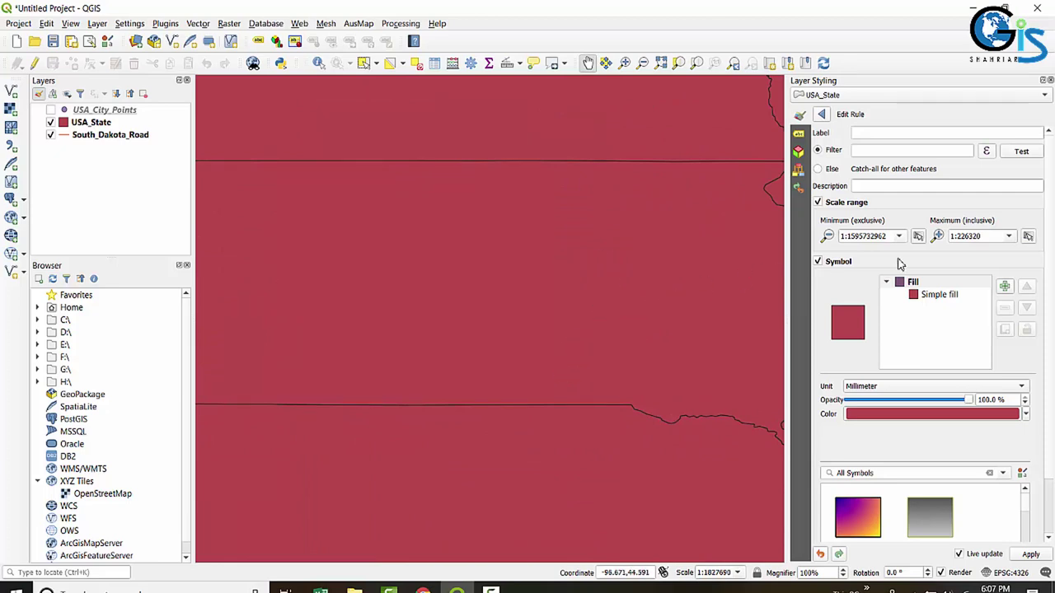
# Set the rule's maximum scale to the current 1:1827690, then zoom in and out to test.
pyautogui.click(1029, 237)
pyautogui.scroll(-2, 558, 255)
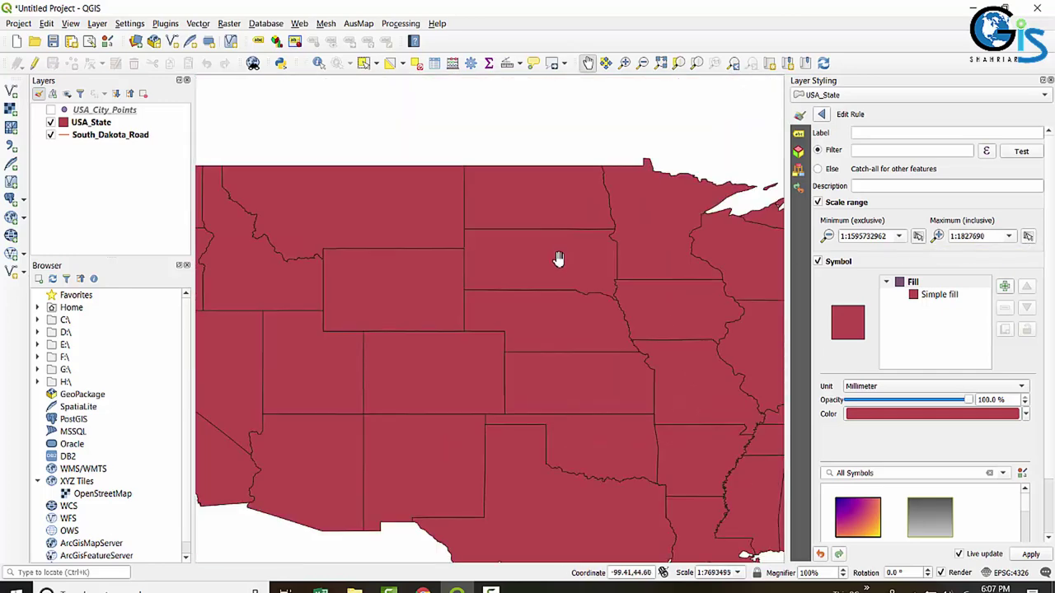
pyautogui.scroll(-3, 558, 258)
pyautogui.scroll(-1, 522, 299)
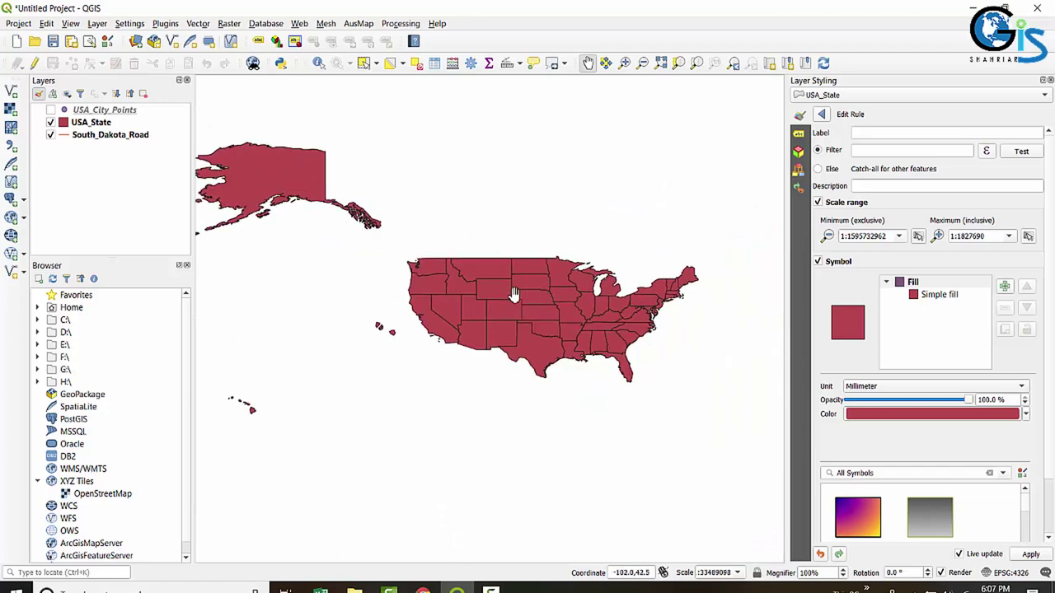
pyautogui.scroll(5, 542, 286)
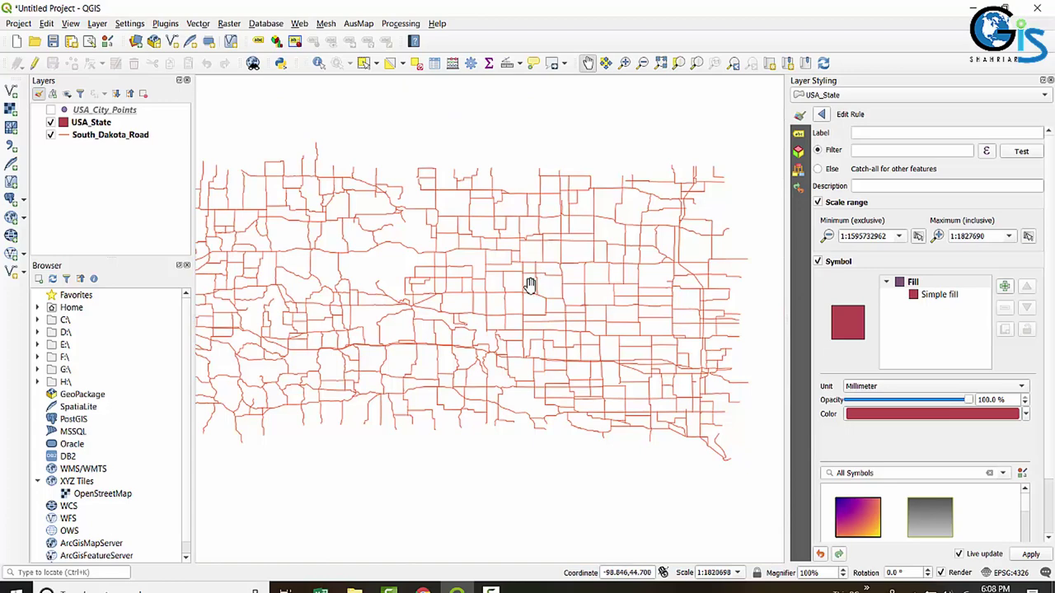
pyautogui.scroll(1, 552, 295)
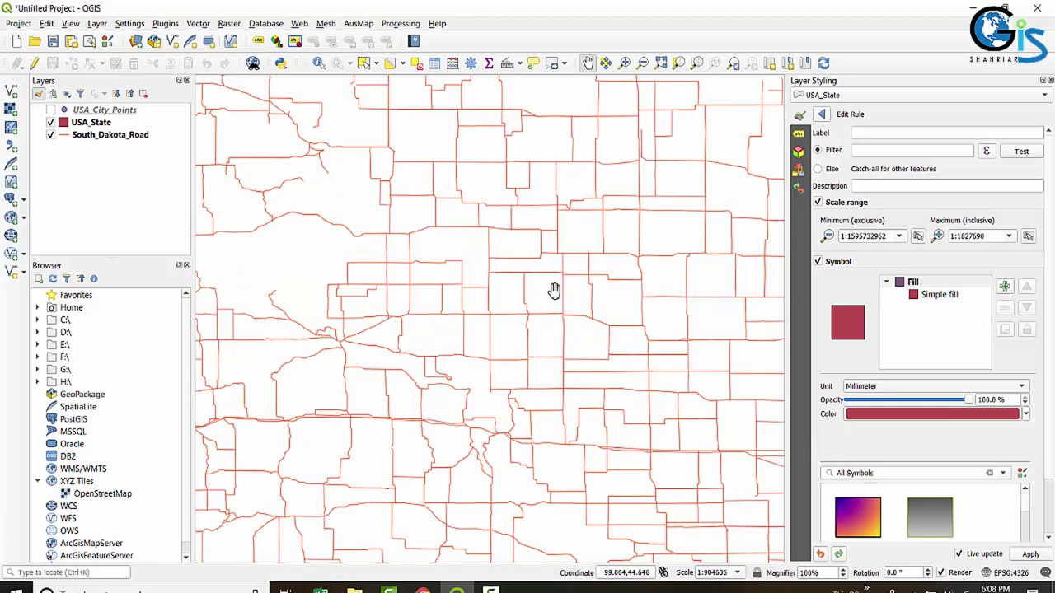
pyautogui.scroll(1, 552, 270)
pyautogui.scroll(2, 568, 266)
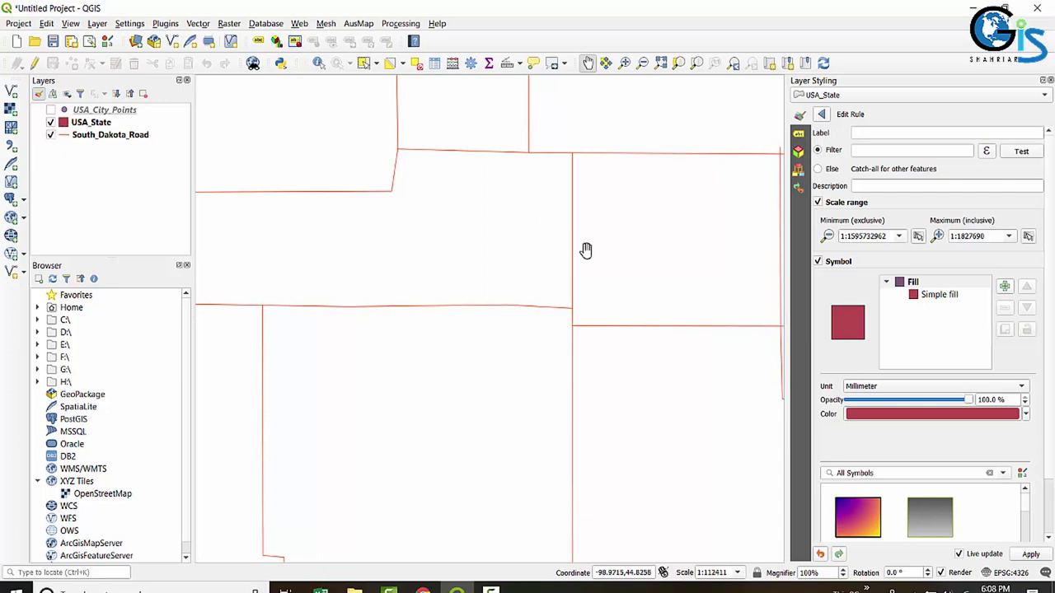
pyautogui.scroll(-4, 582, 252)
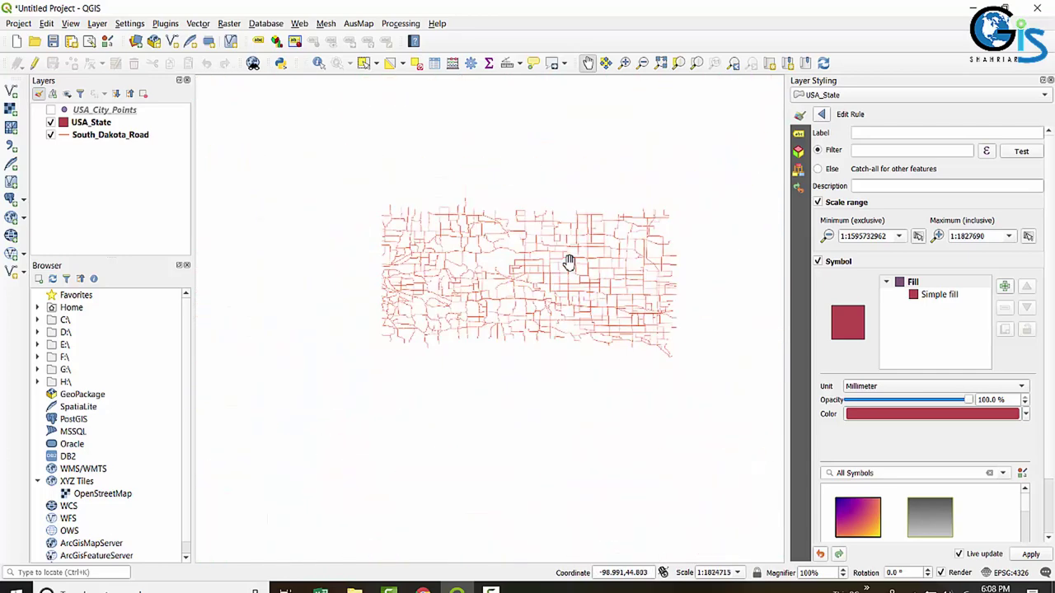
pyautogui.scroll(-3, 568, 262)
pyautogui.moveTo(572, 302); pyautogui.dragTo(509, 299)
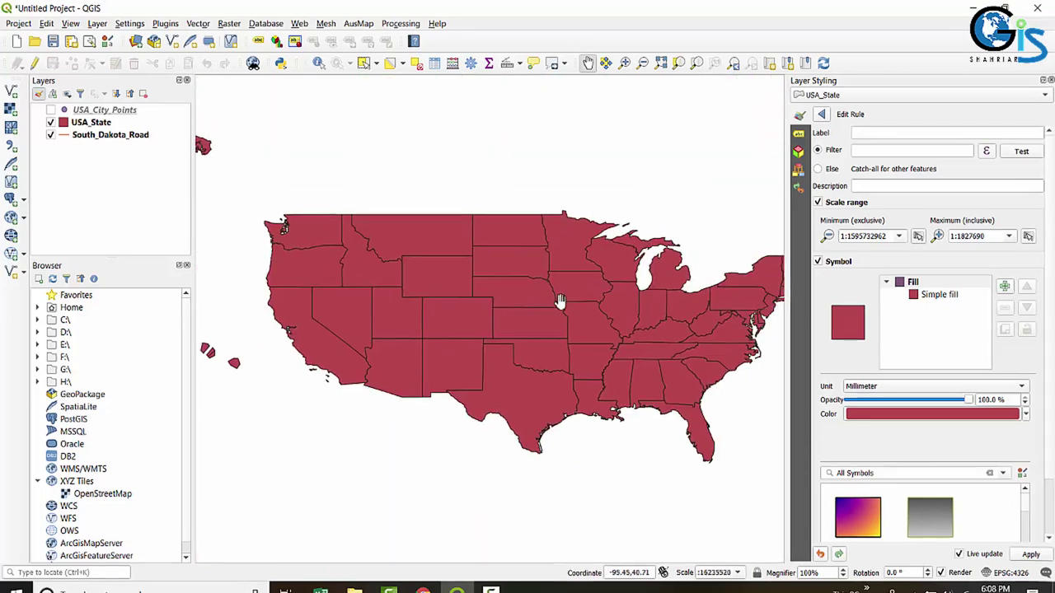